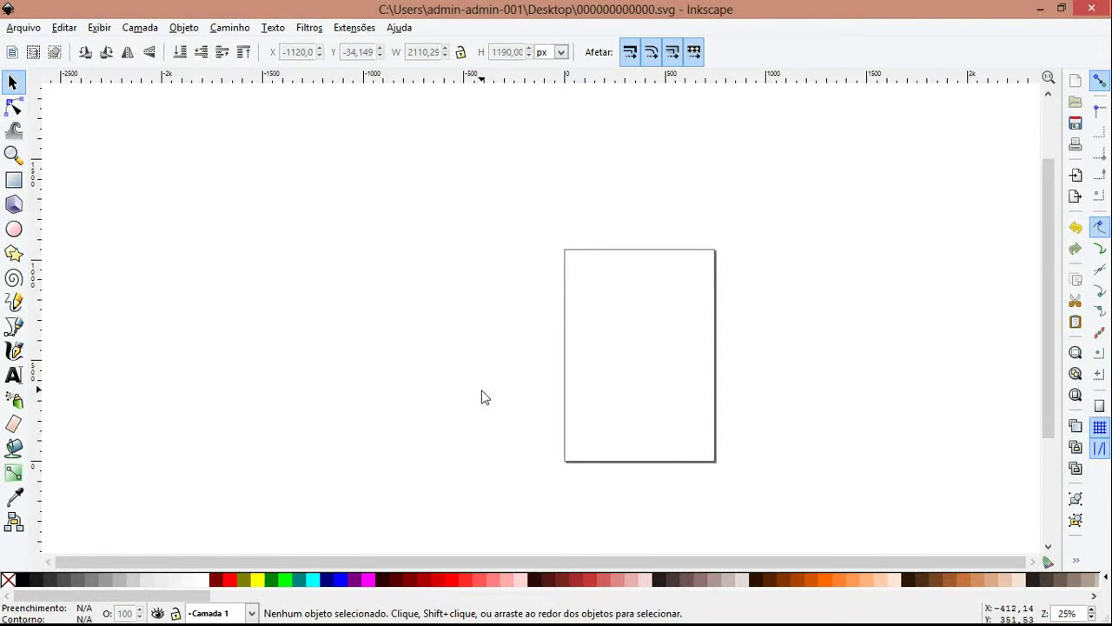
Draw a rectangle left of the page and size it to 2110 × 1190 px.
click(16, 182)
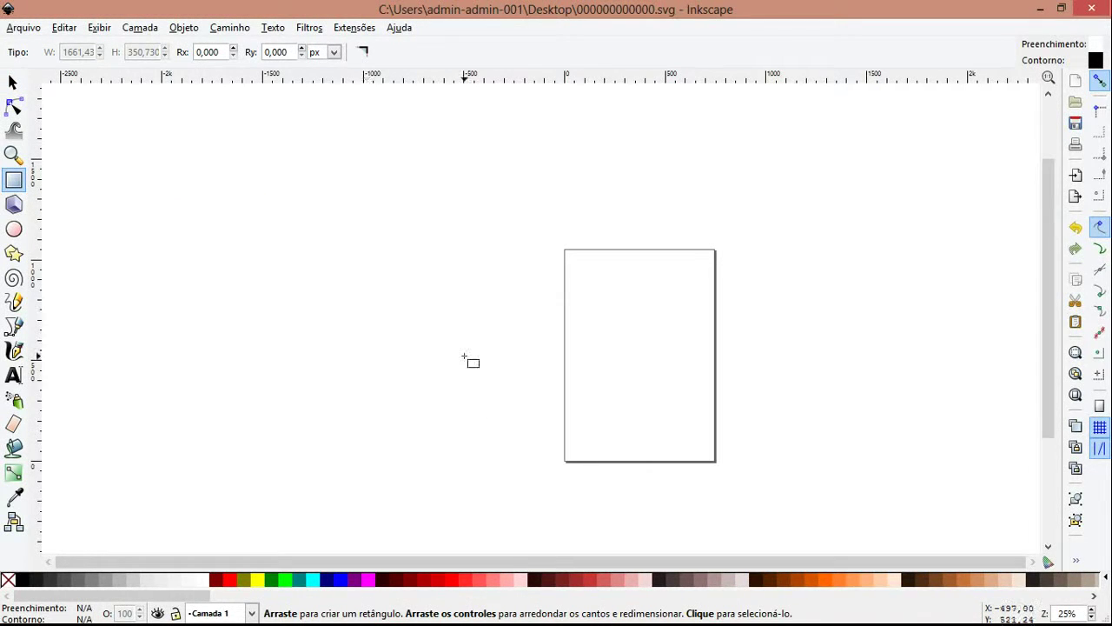
mouse_move(339, 305)
mouse_down()
mouse_move(372, 351)
mouse_move(532, 406)
mouse_up()
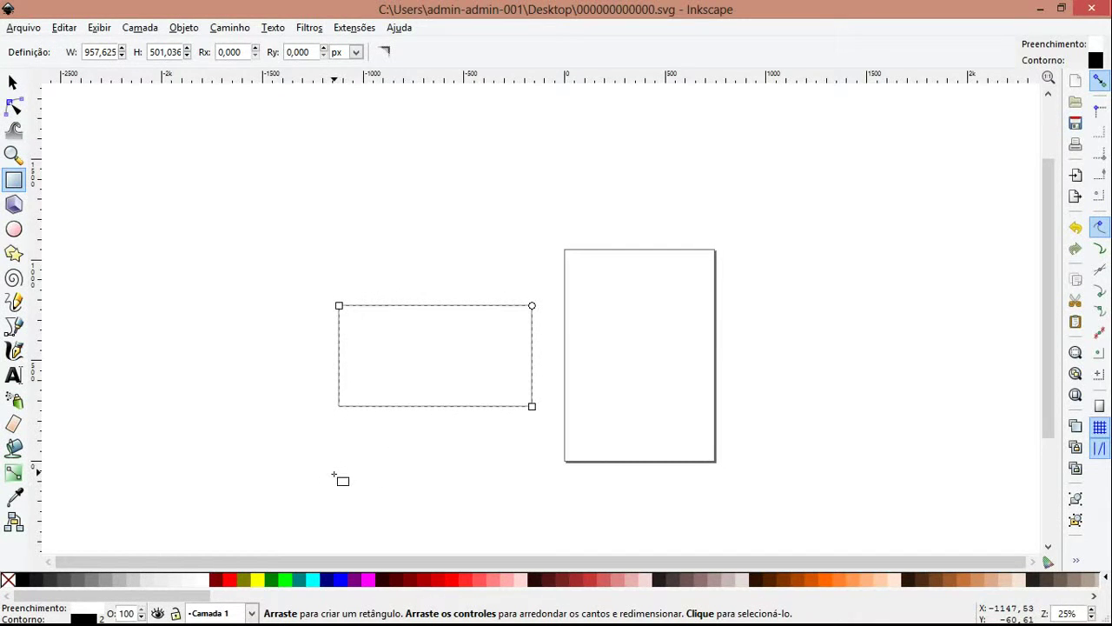
key(s)
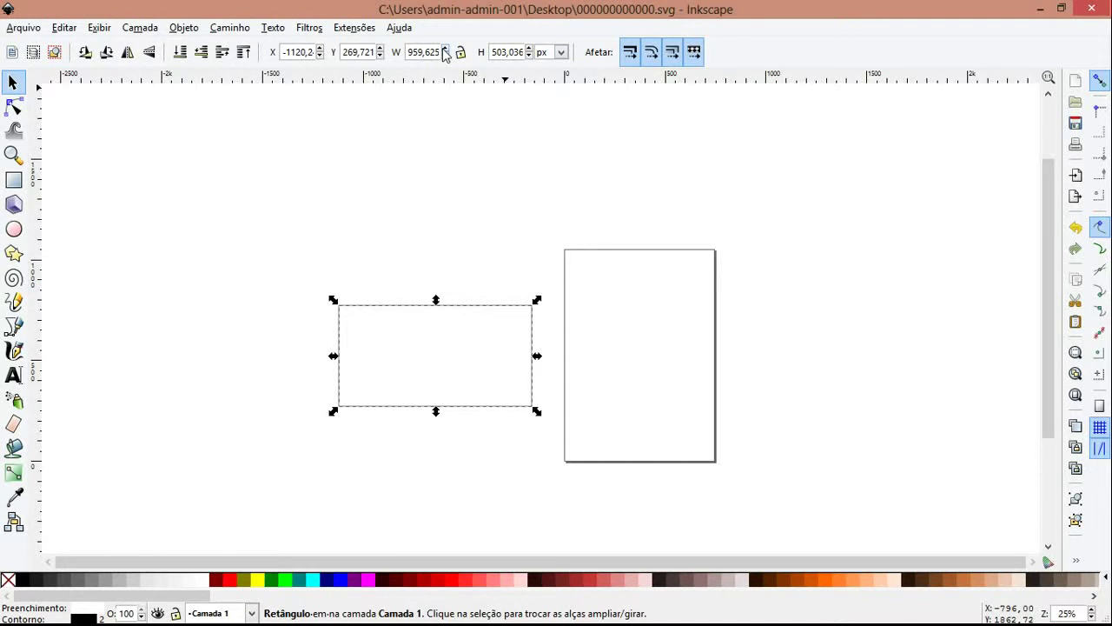
key(Tab)
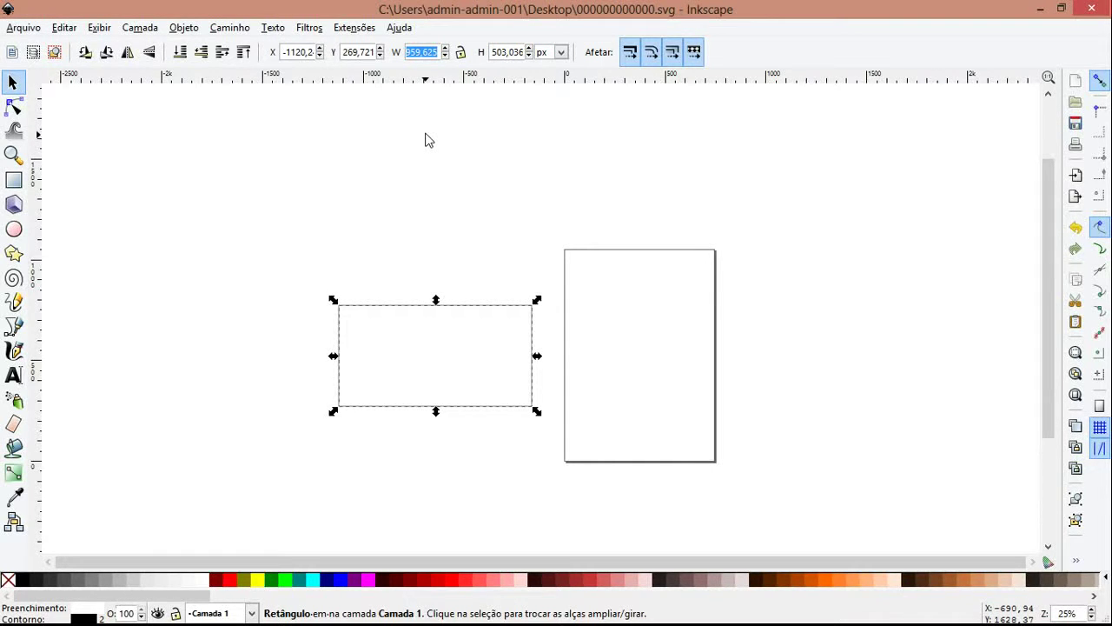
text(21)
text(10)
key(Return)
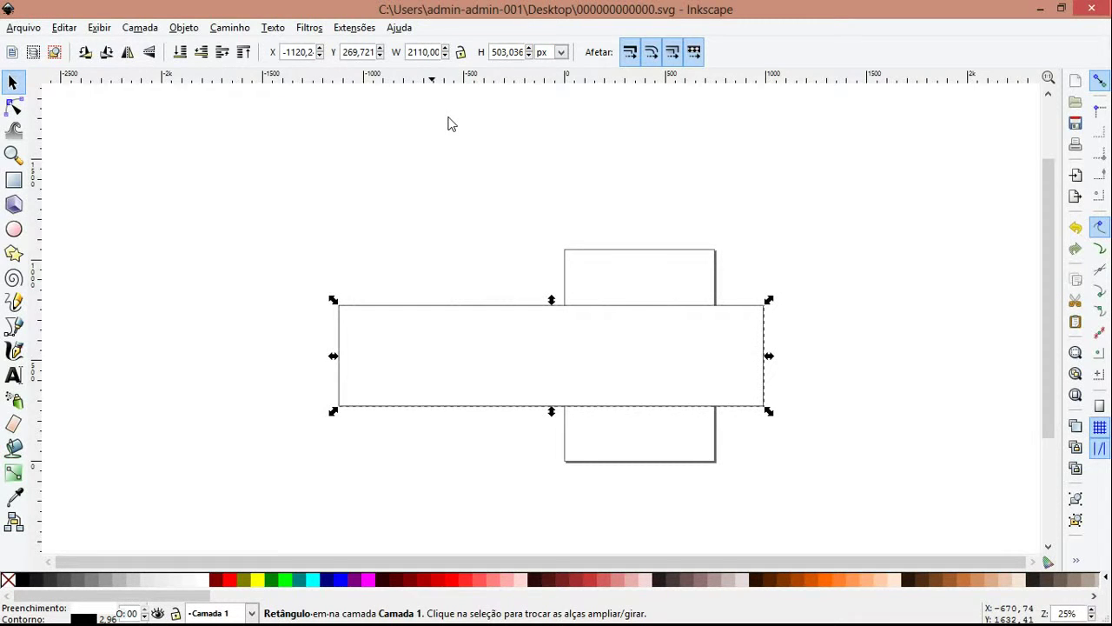
double_click(502, 52)
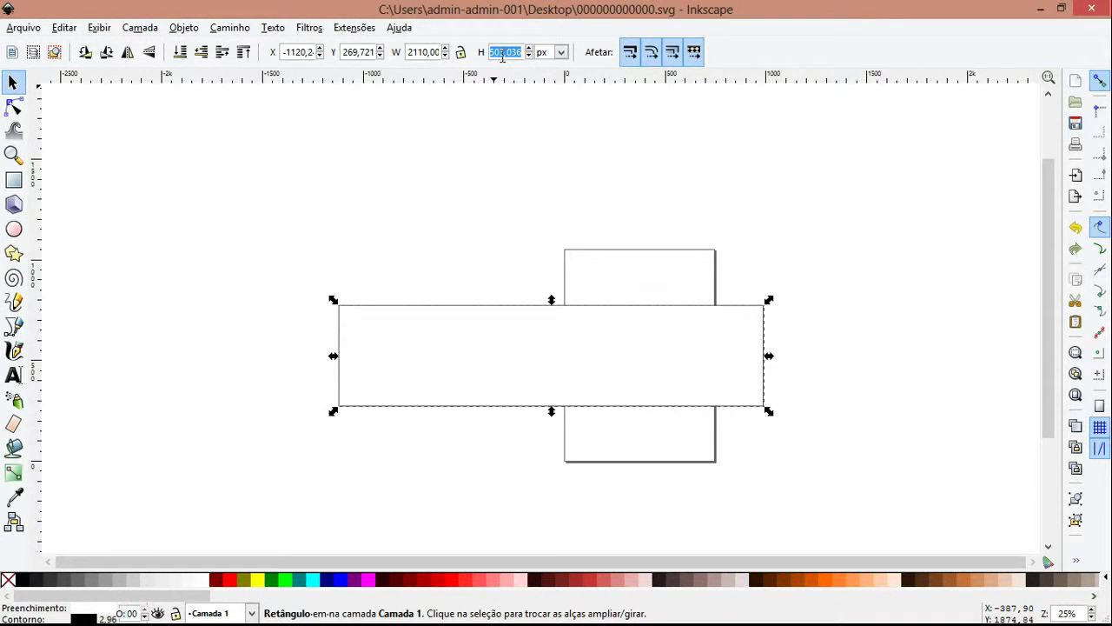
text(1190)
key(Return)
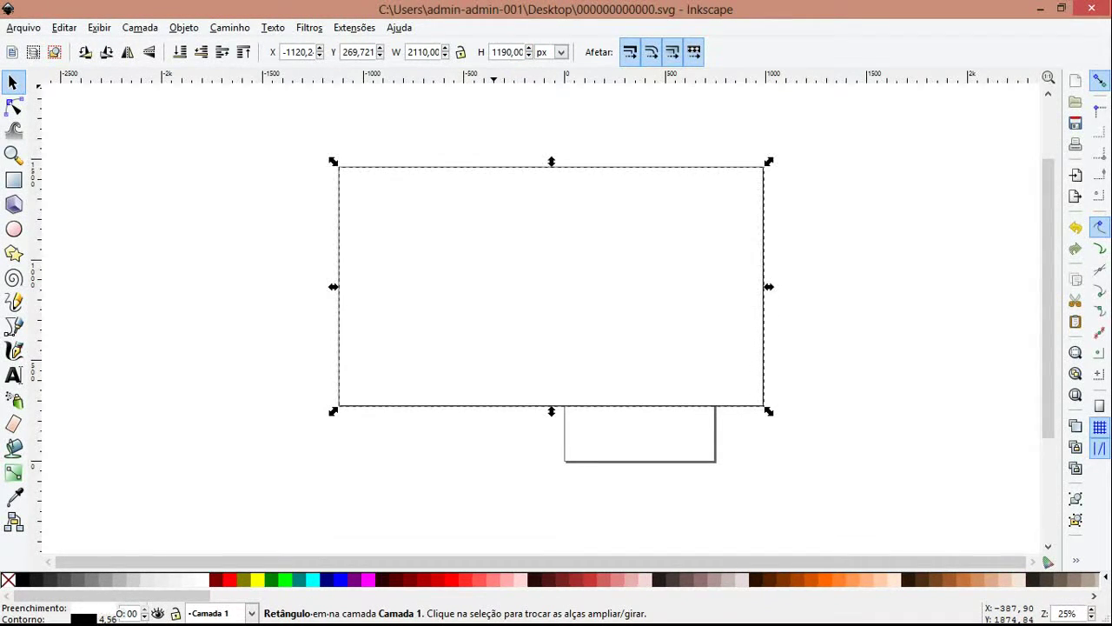
click(238, 330)
Duplicate the large rectangle with Duplicar, undoing an accidental move of the copy.
click(499, 292)
right_click(489, 228)
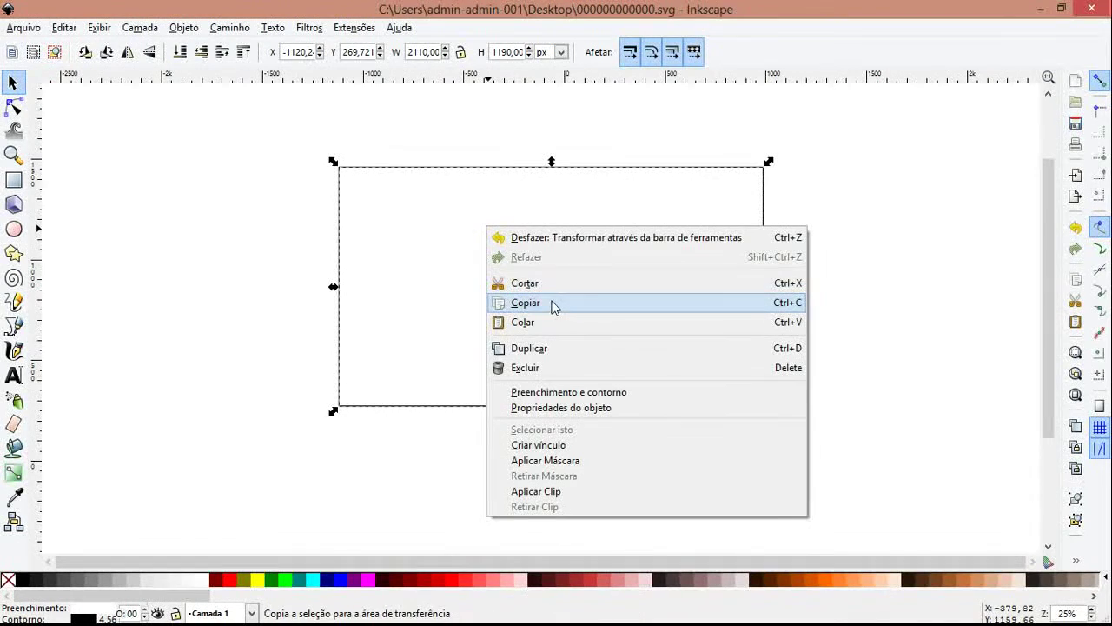
click(539, 349)
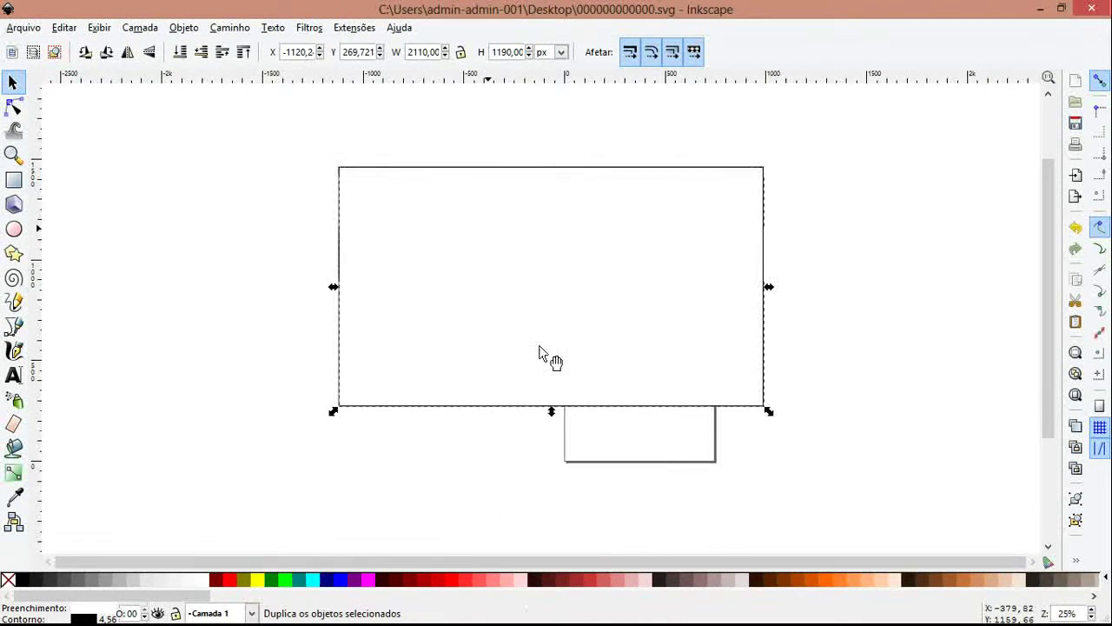
click(541, 308)
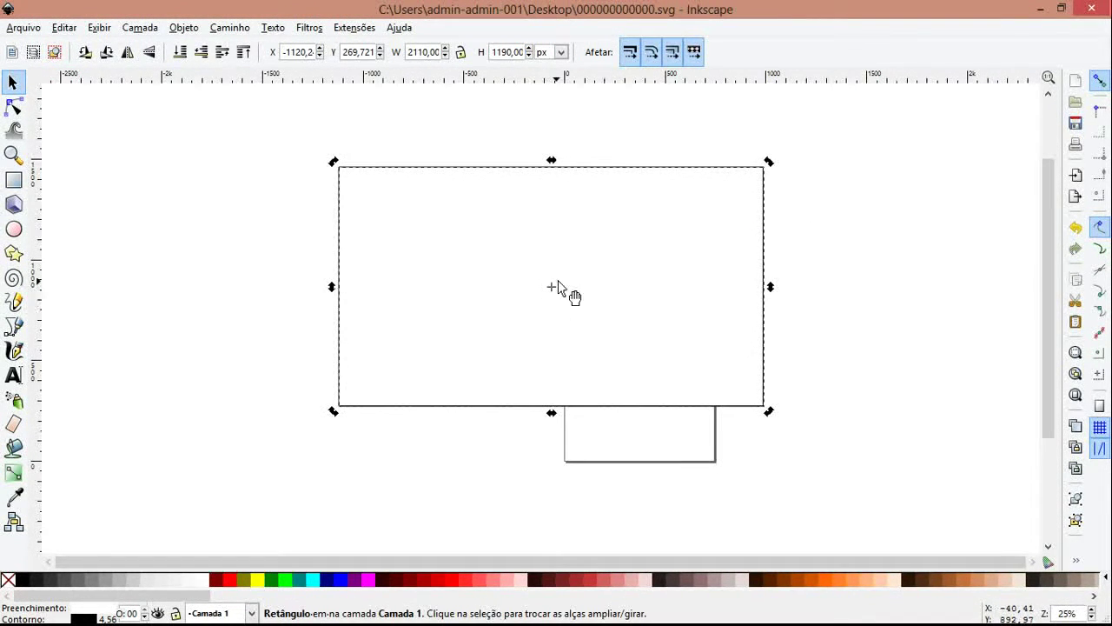
drag(616, 281, 548, 375)
key(ctrl+z)
click(594, 297)
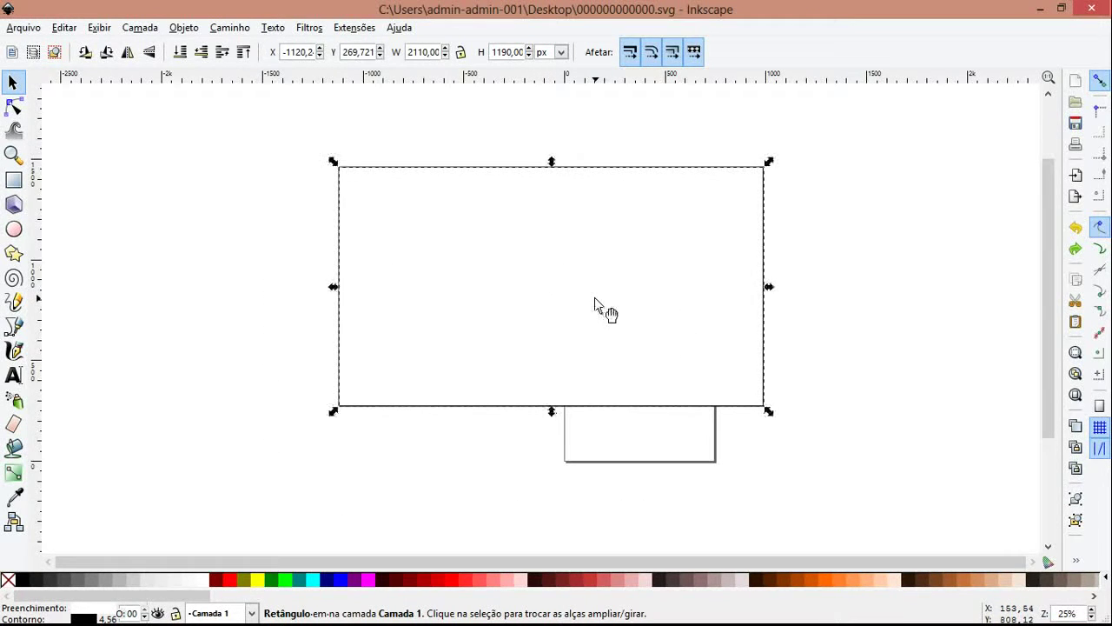
Resize the copy to 1662 × 351 px and move it inside the frame.
triple_click(427, 53)
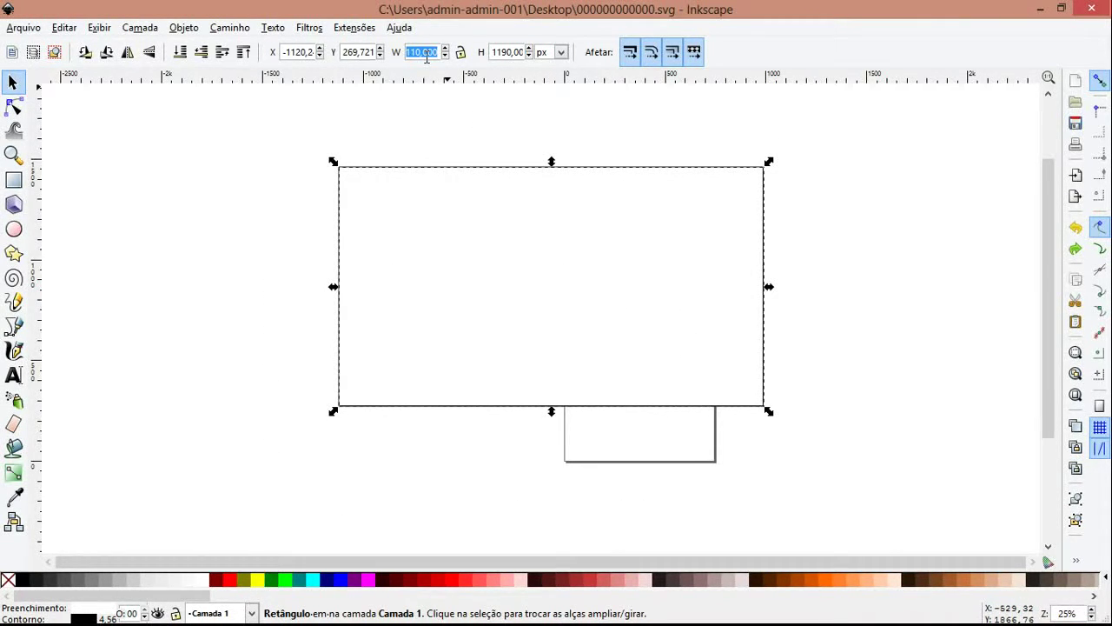
text(166)
text(2)
key(Return)
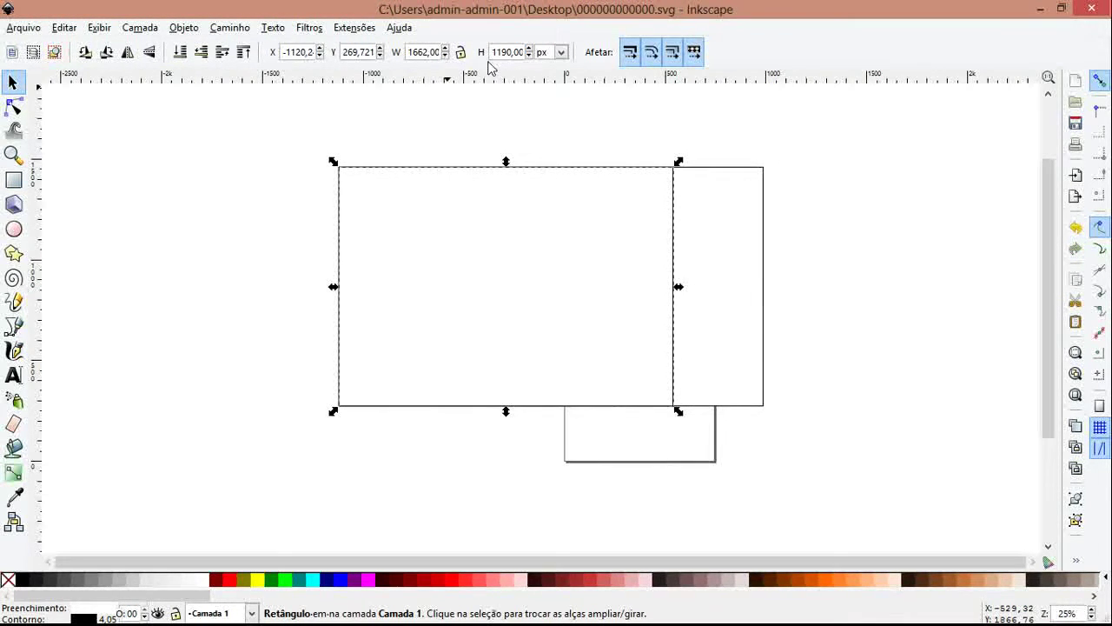
double_click(511, 52)
text(351)
key(Return)
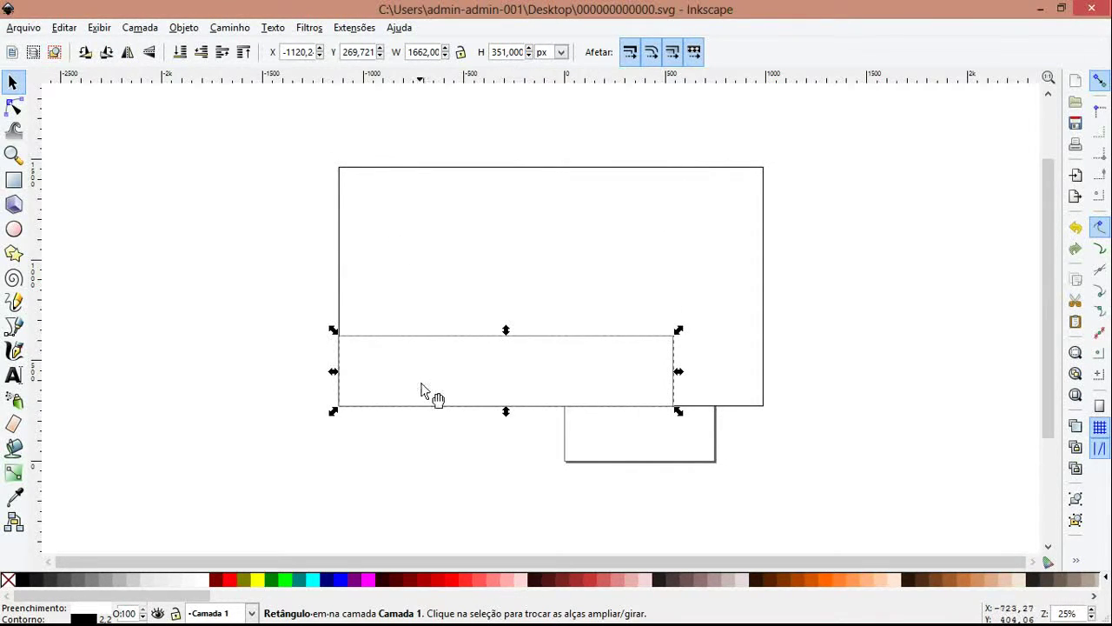
drag(424, 389, 497, 350)
click(252, 330)
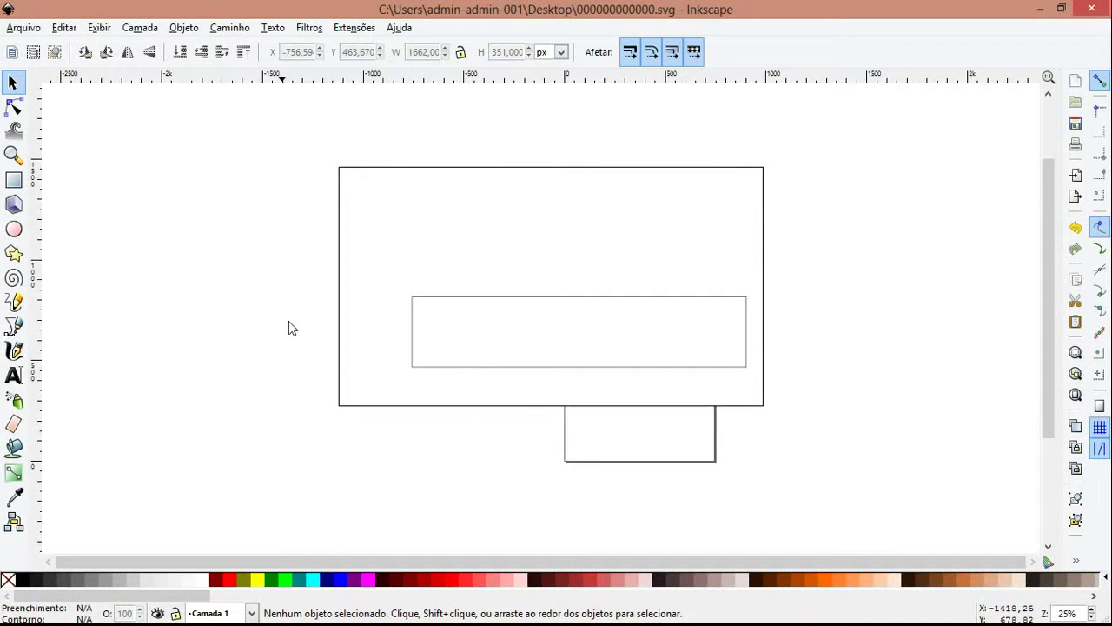
Centre the bar horizontally and vertically within the frame using Align and Distribute.
click(364, 205)
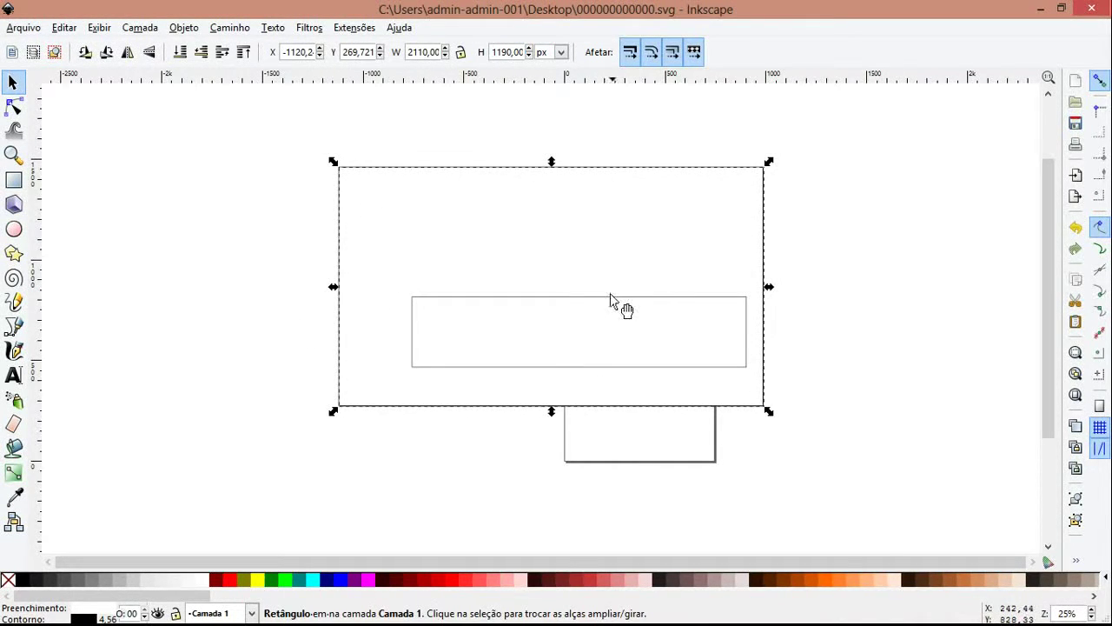
shift+click(509, 335)
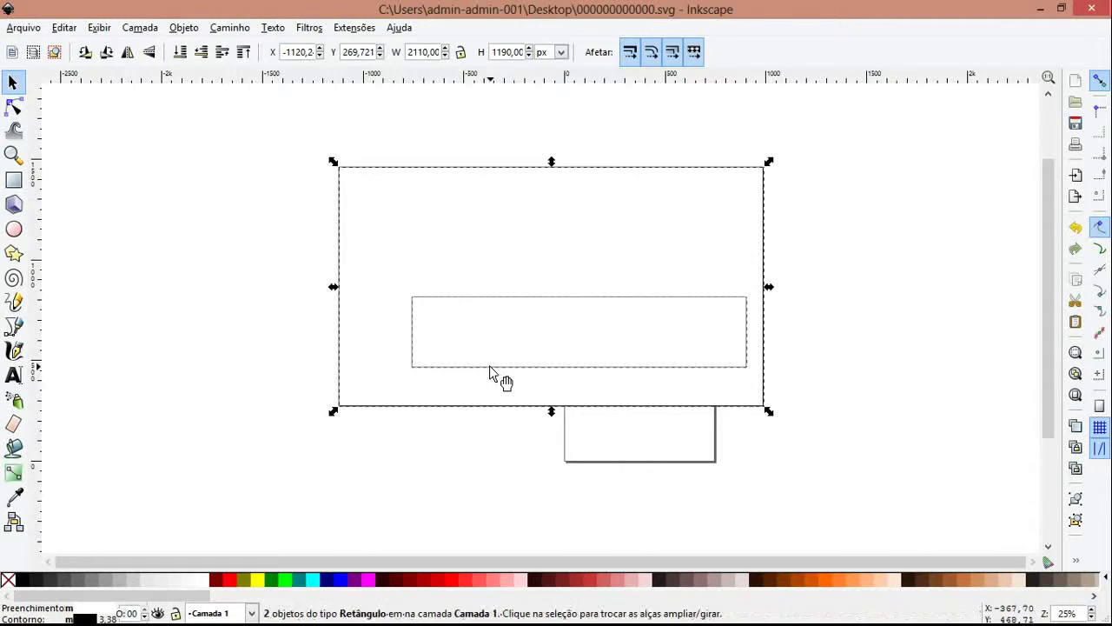
key(ctrl+shift+a)
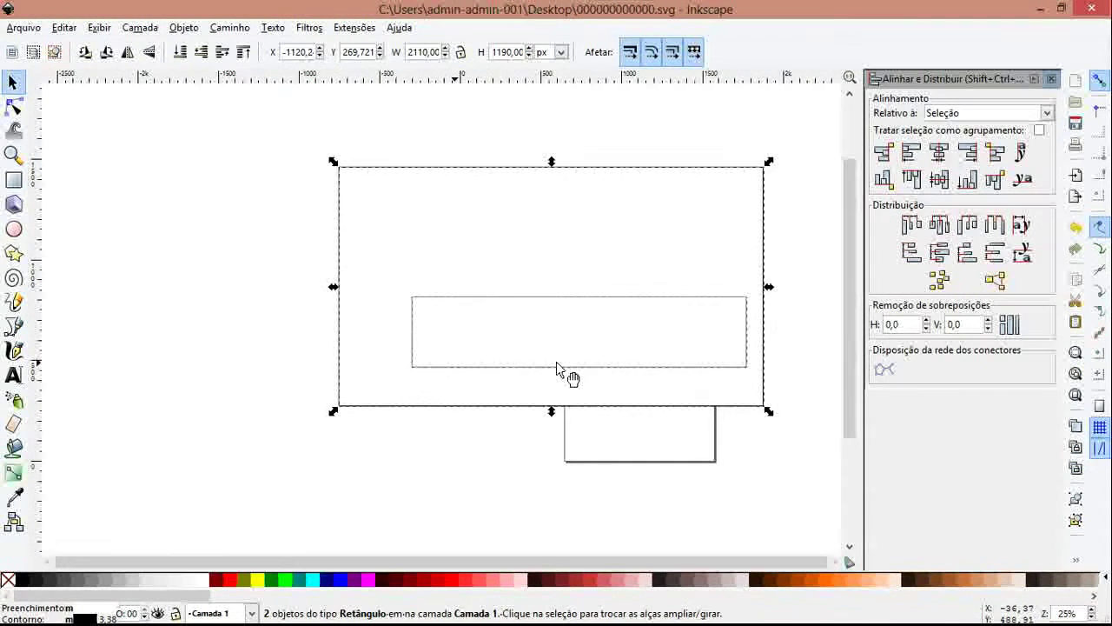
click(940, 154)
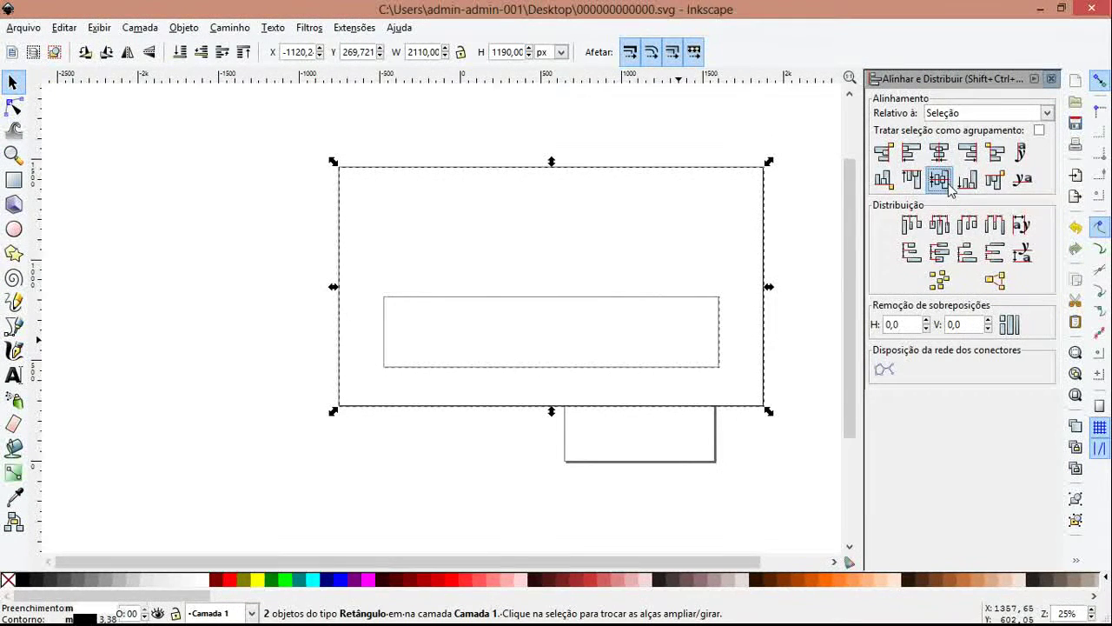
click(939, 180)
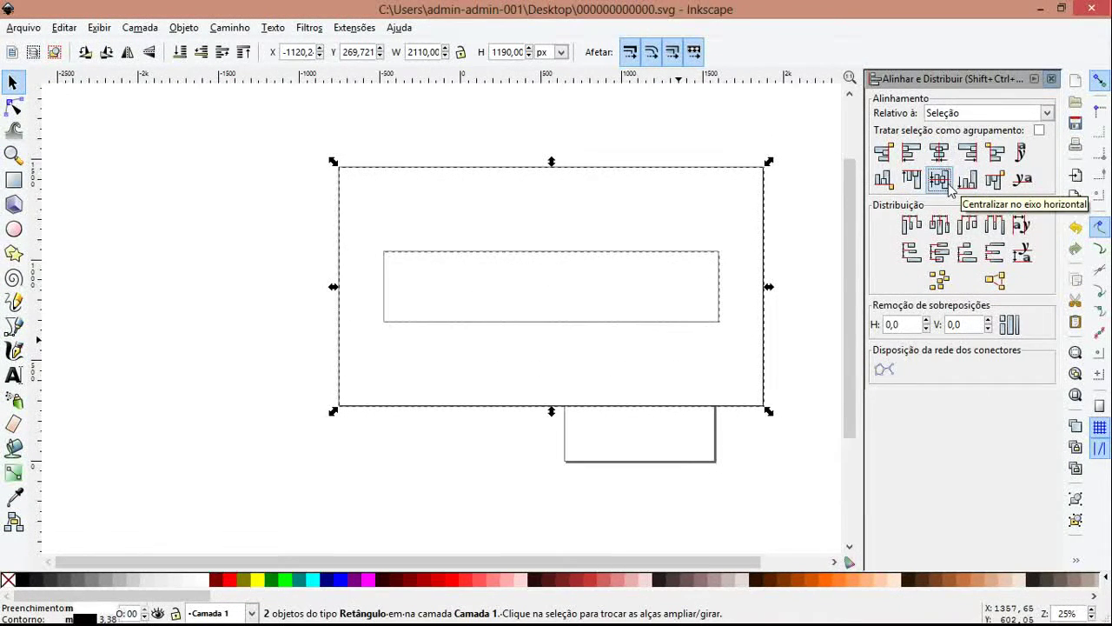
Close the alignment panel and rubber-band select the frame and bar together.
click(310, 484)
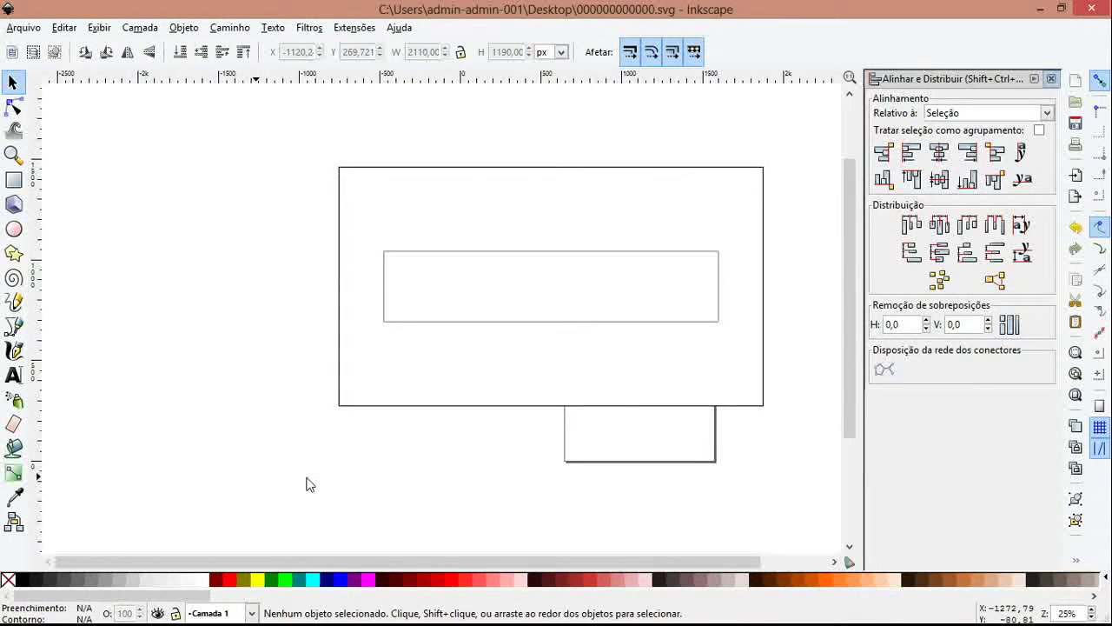
click(1051, 78)
mouse_move(833, 472)
mouse_down()
mouse_move(320, 219)
mouse_move(221, 97)
mouse_up()
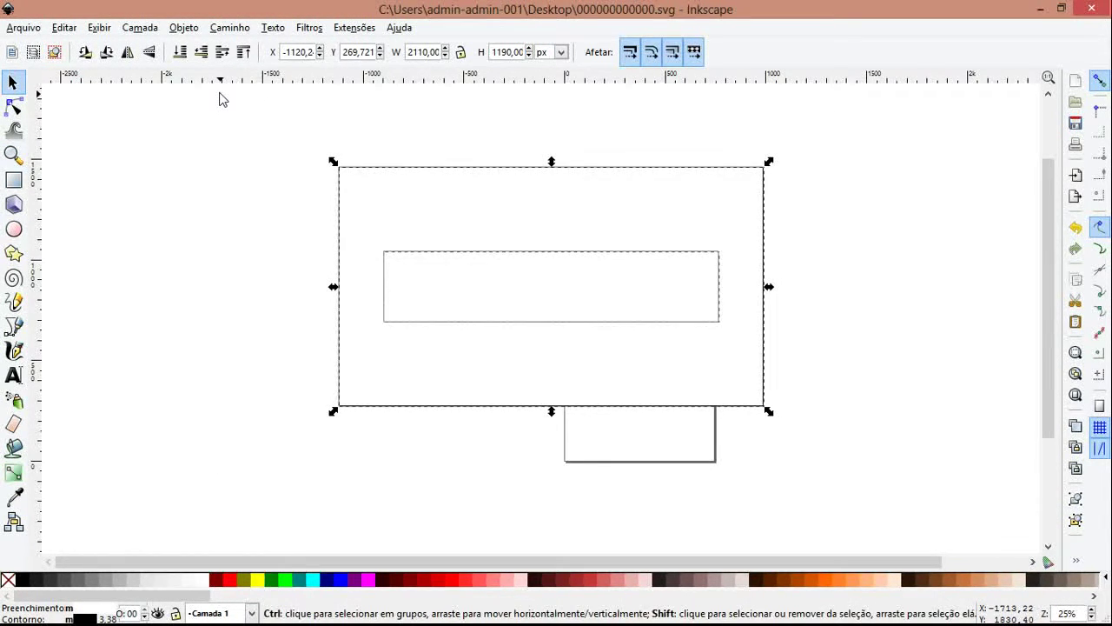
Tick 'Exportar somente selecionados' in Export Bitmap, then close it and deselect.
key(ctrl+shift+e)
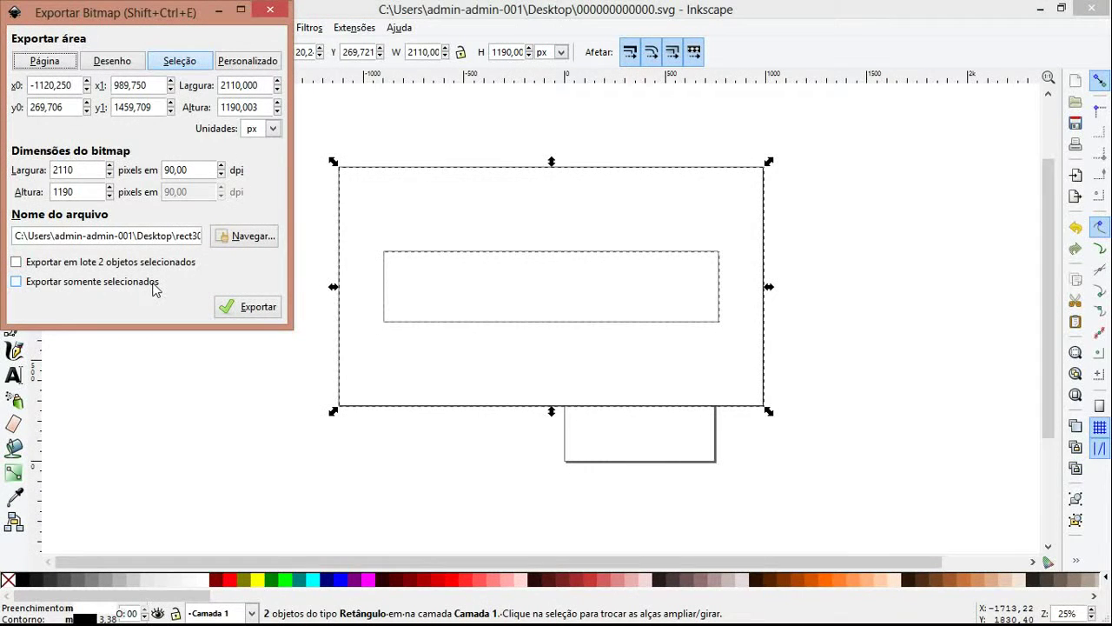
click(58, 284)
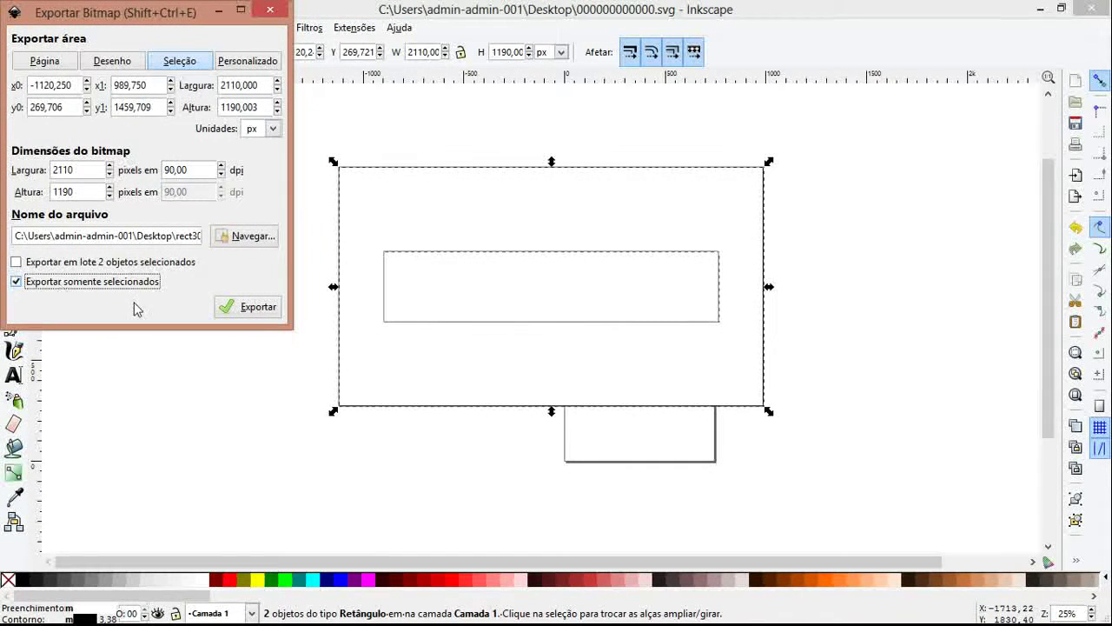
click(273, 11)
click(256, 254)
scroll(223, 392, right, 2)
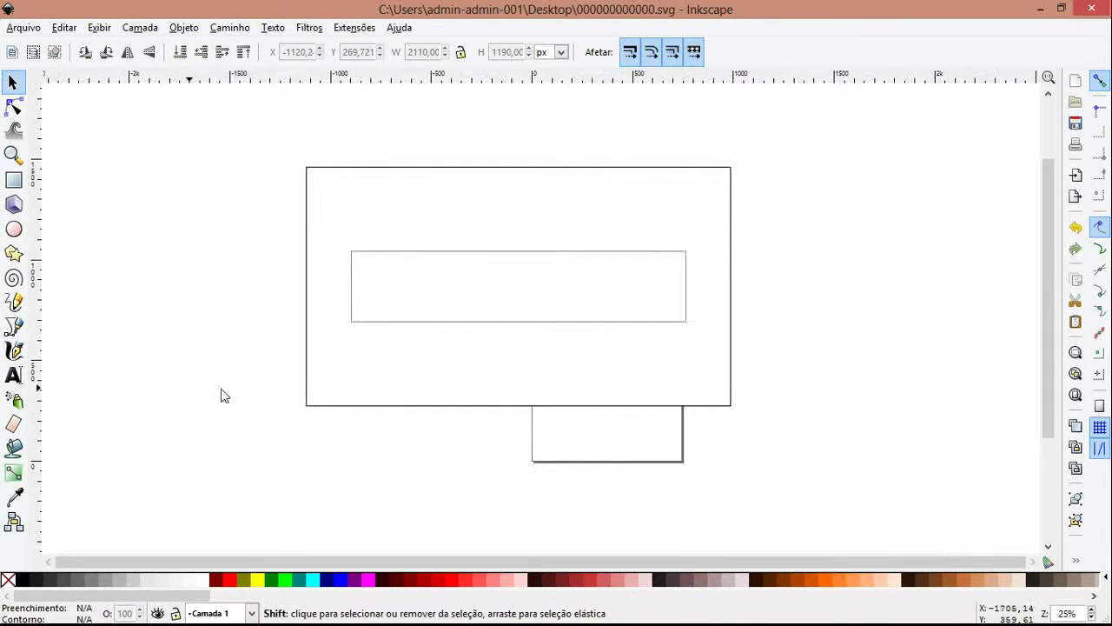
ctrl+scroll(409, 280, up, 1)
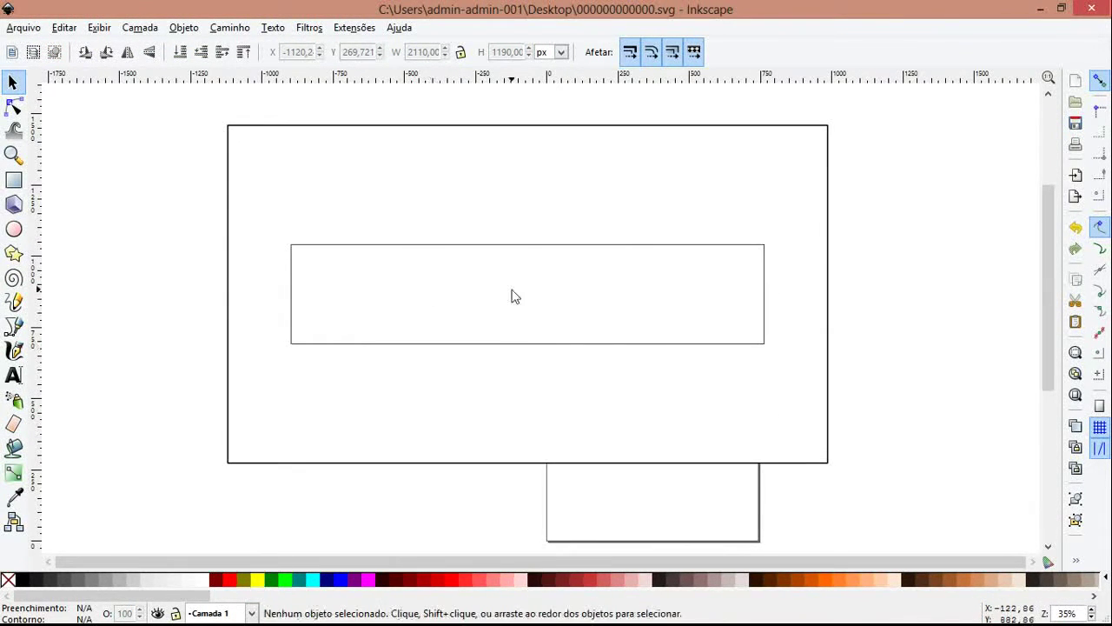
click(511, 296)
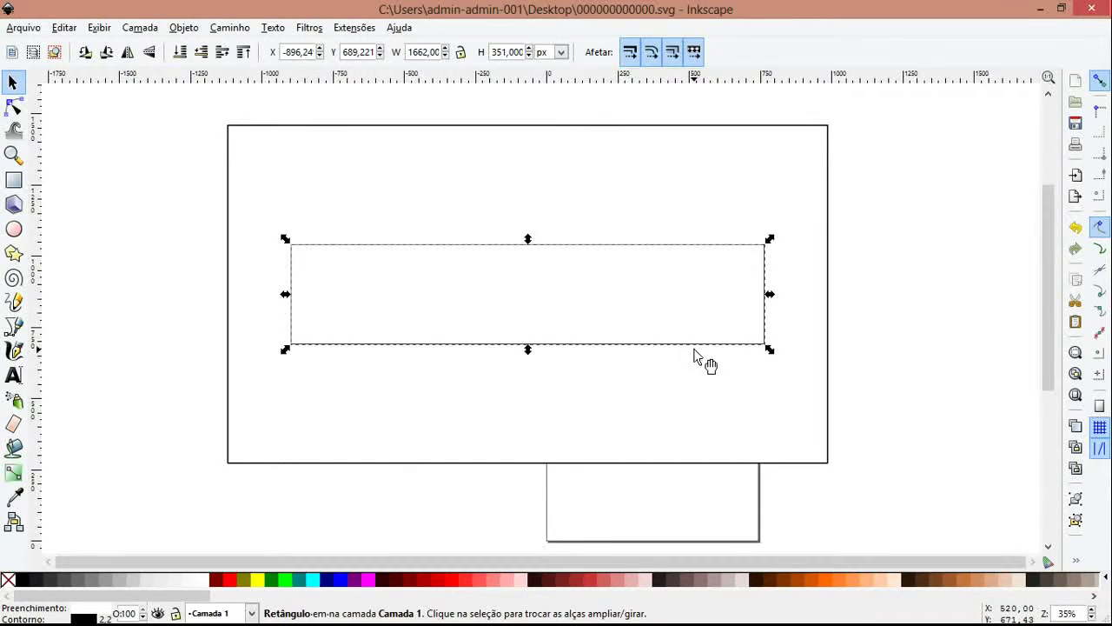
click(886, 318)
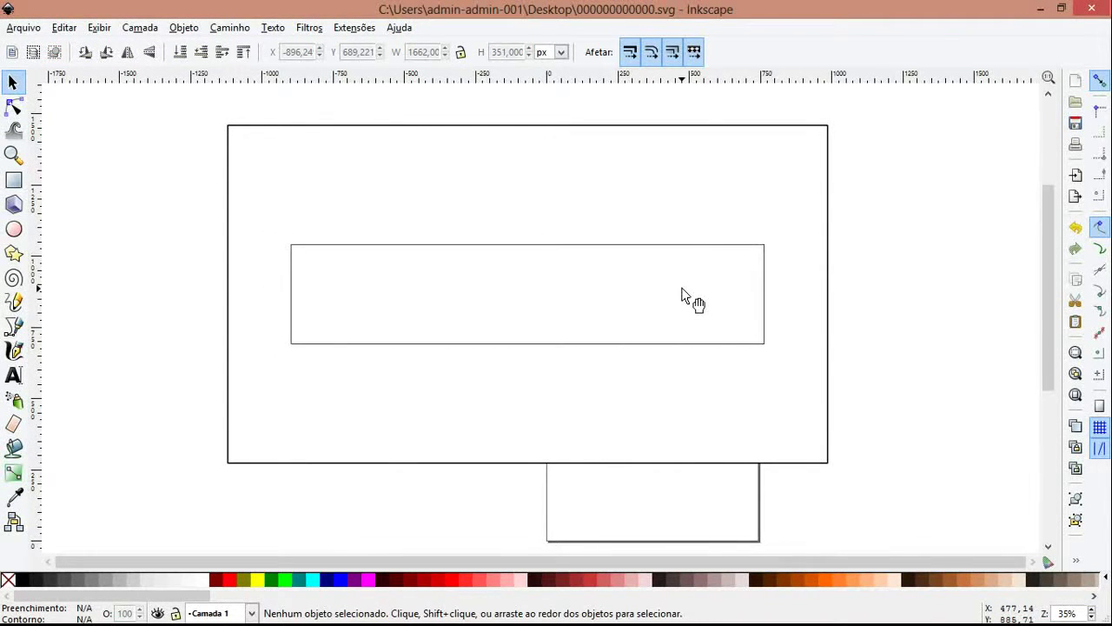
click(363, 334)
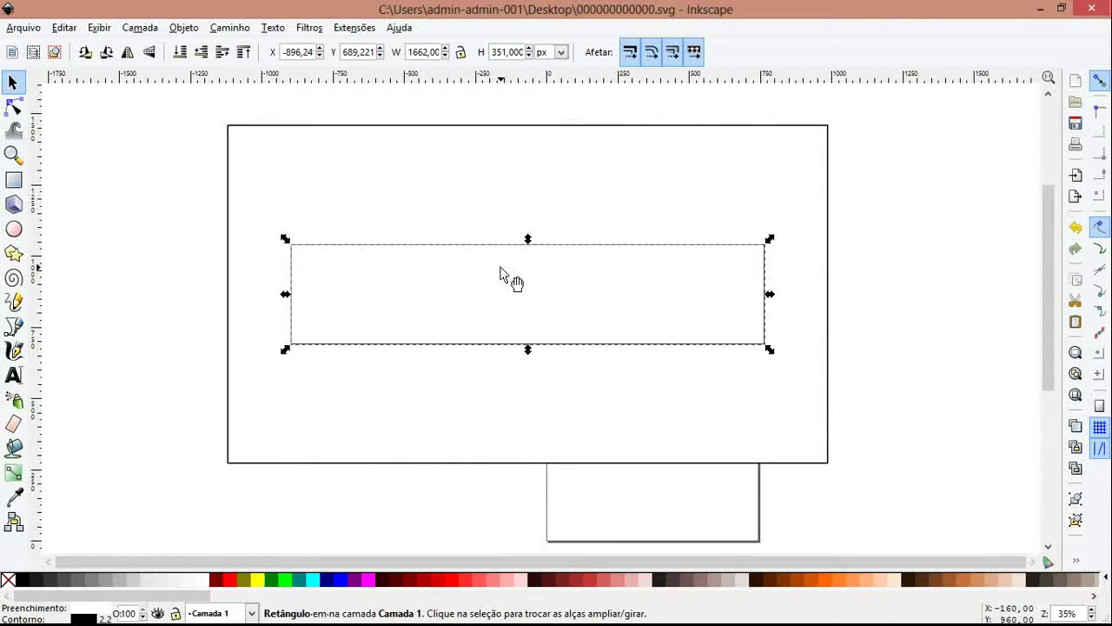
click(217, 266)
click(322, 270)
click(859, 332)
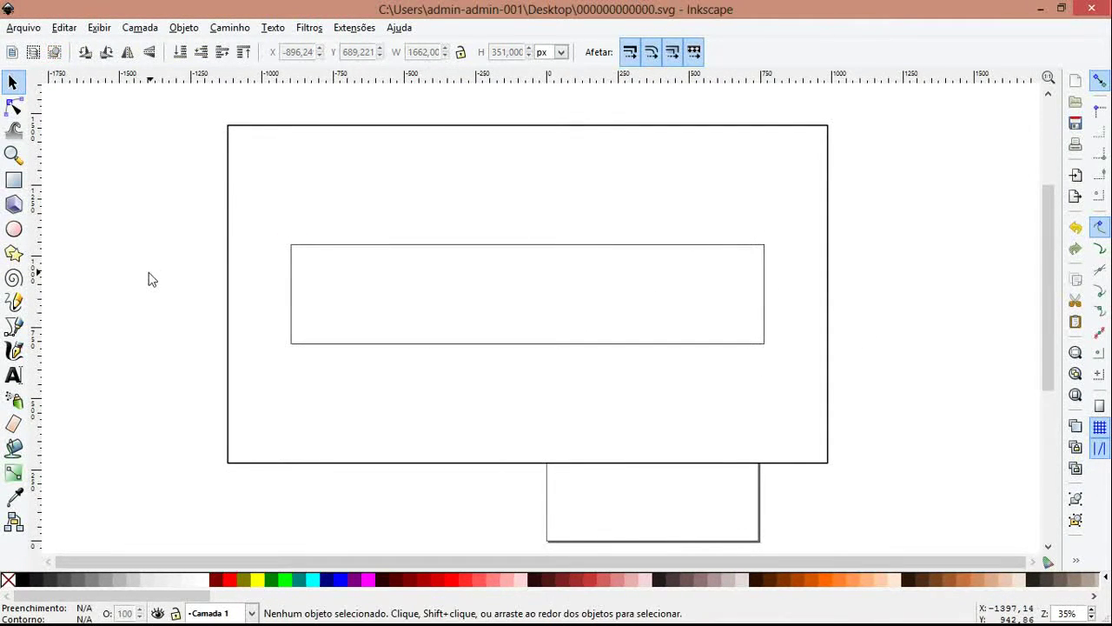
Draw a small square at the bar's left end, resized to about 179 × 168 px.
click(13, 227)
click(13, 179)
mouse_move(304, 264)
mouse_down()
mouse_move(373, 319)
mouse_move(362, 305)
mouse_up()
key(s)
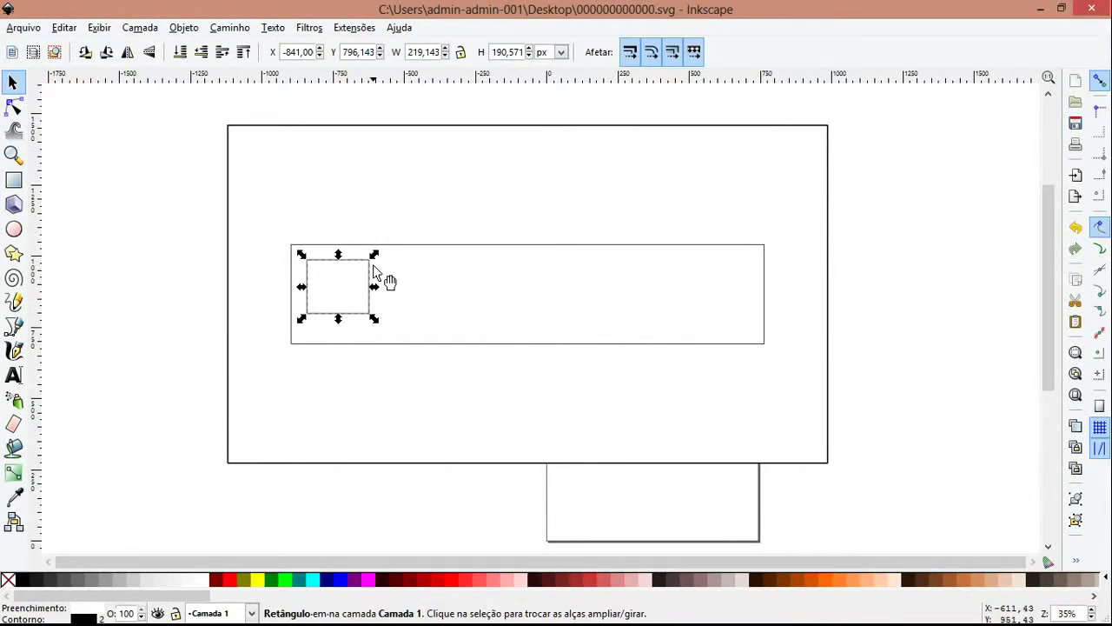
drag(374, 256, 366, 256)
drag(364, 319, 338, 299)
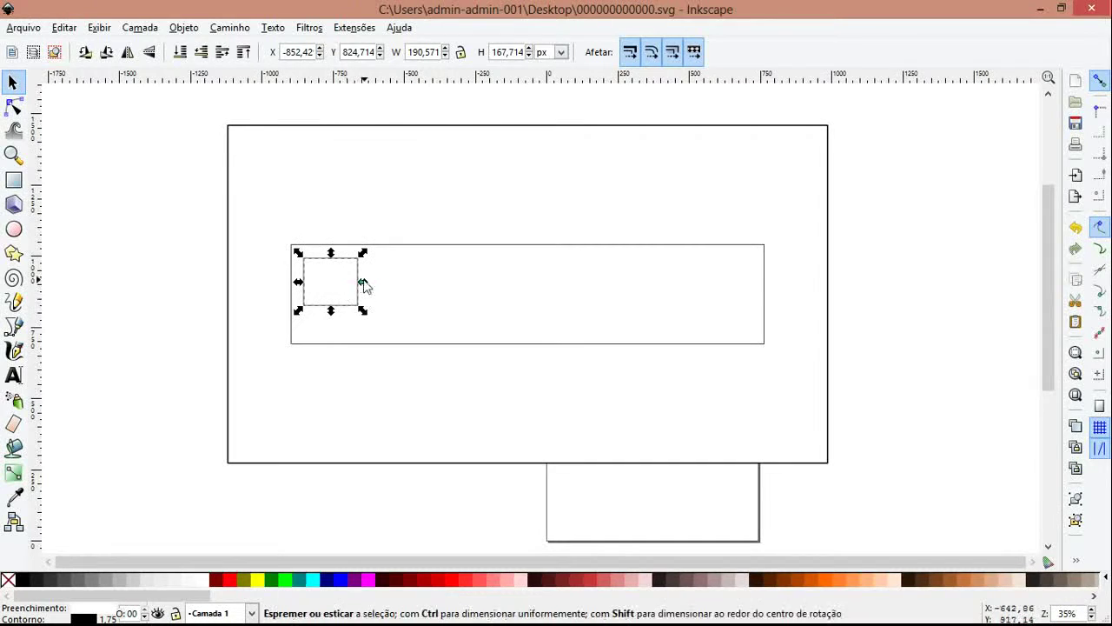
click(57, 319)
Draw a 1261 px freehand horizontal line across the bar beside the square.
click(13, 301)
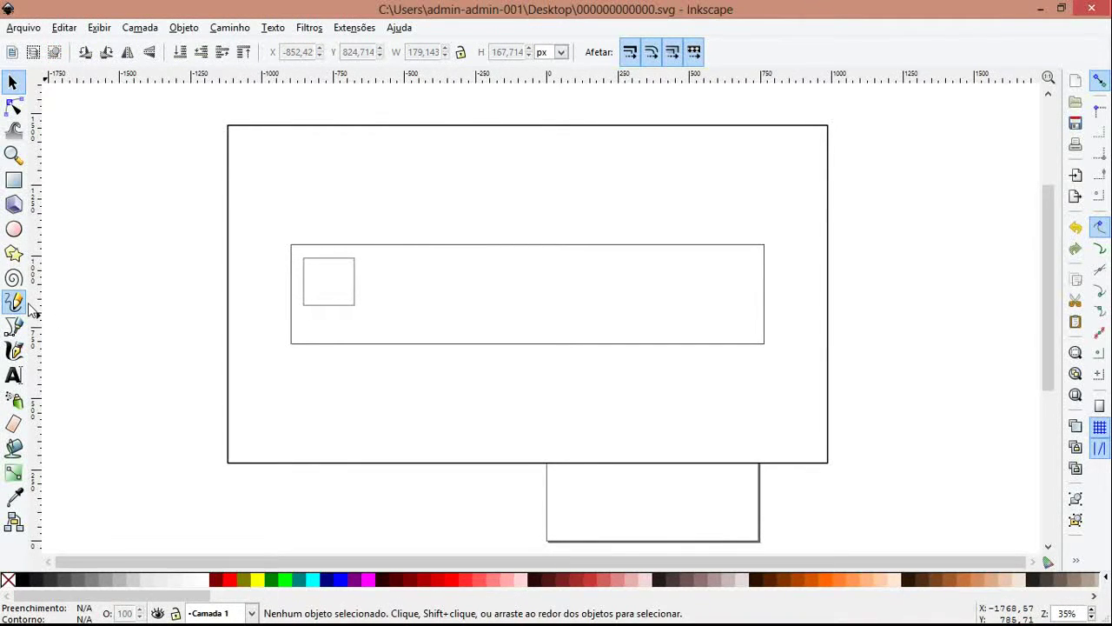
drag(371, 298, 730, 299)
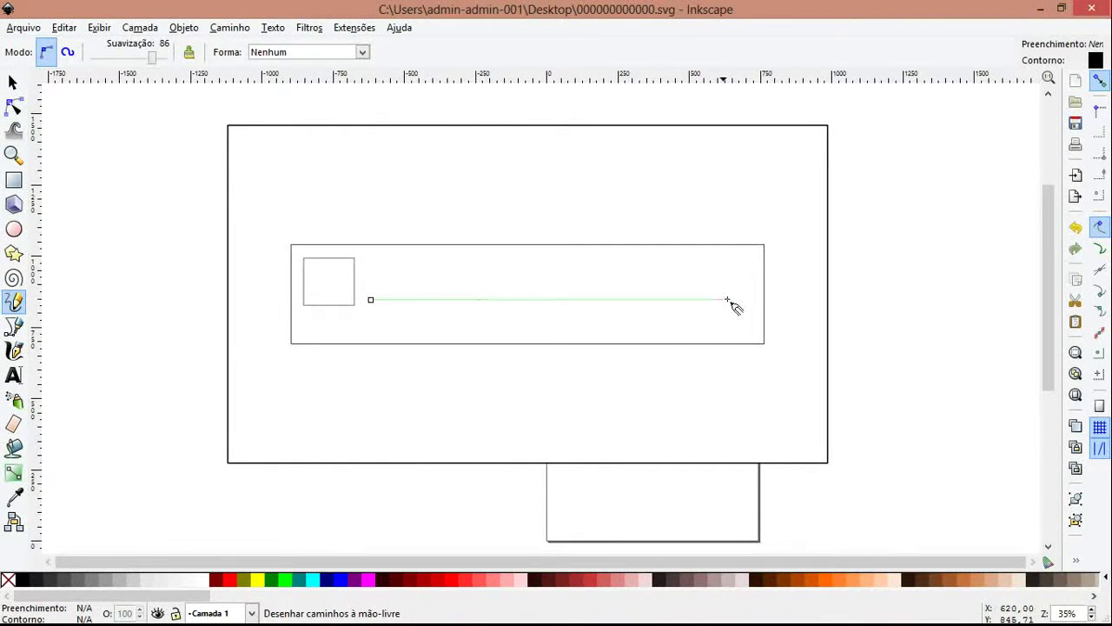
key(space)
click(235, 318)
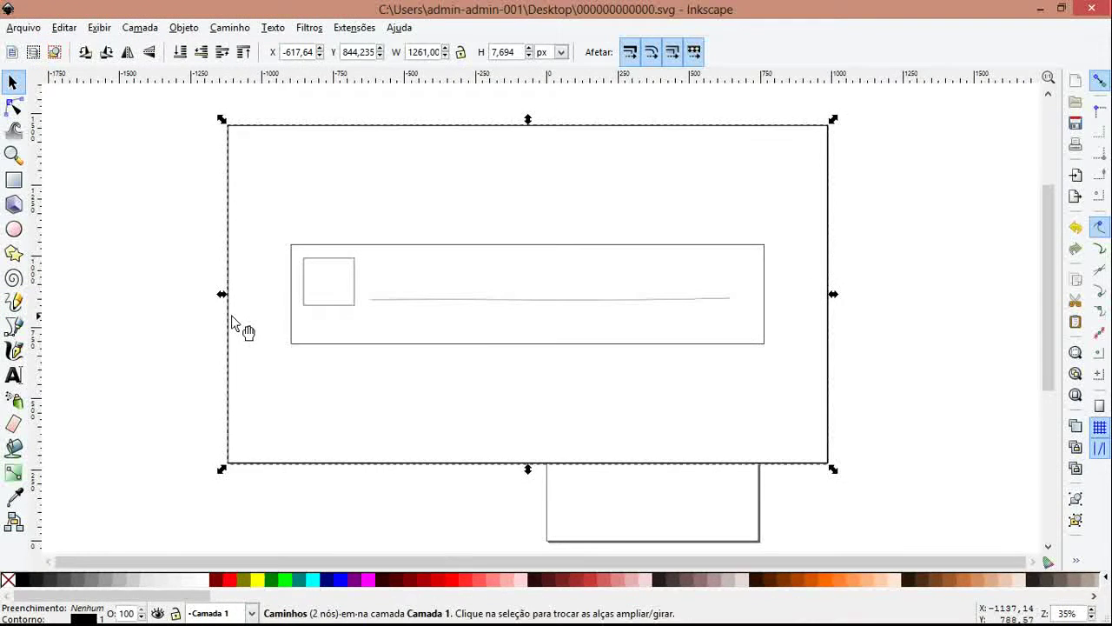
click(387, 301)
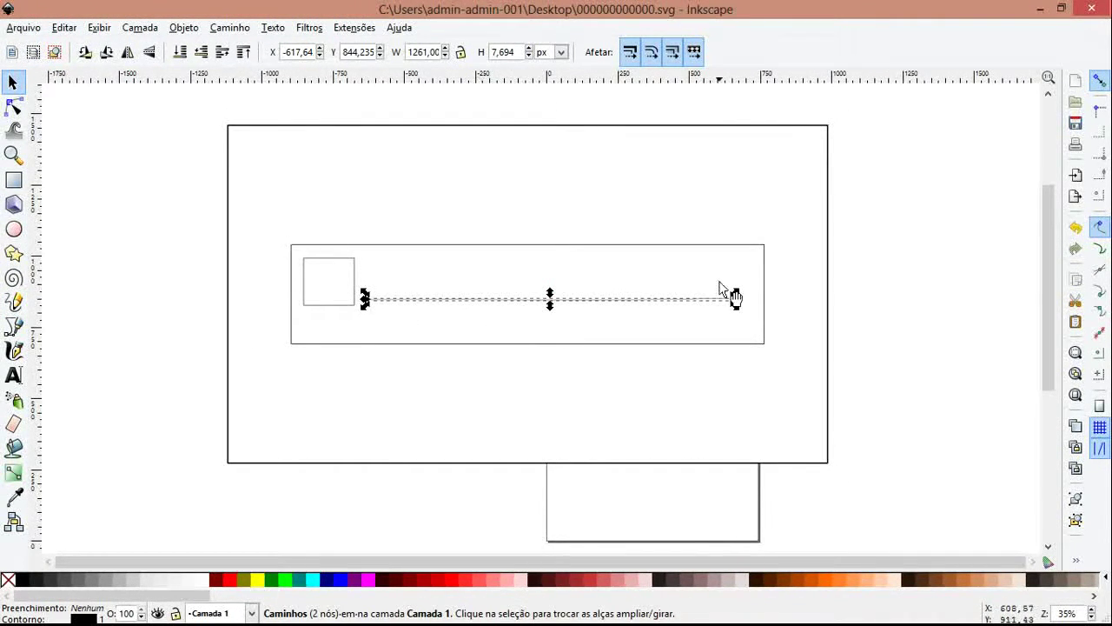
click(885, 348)
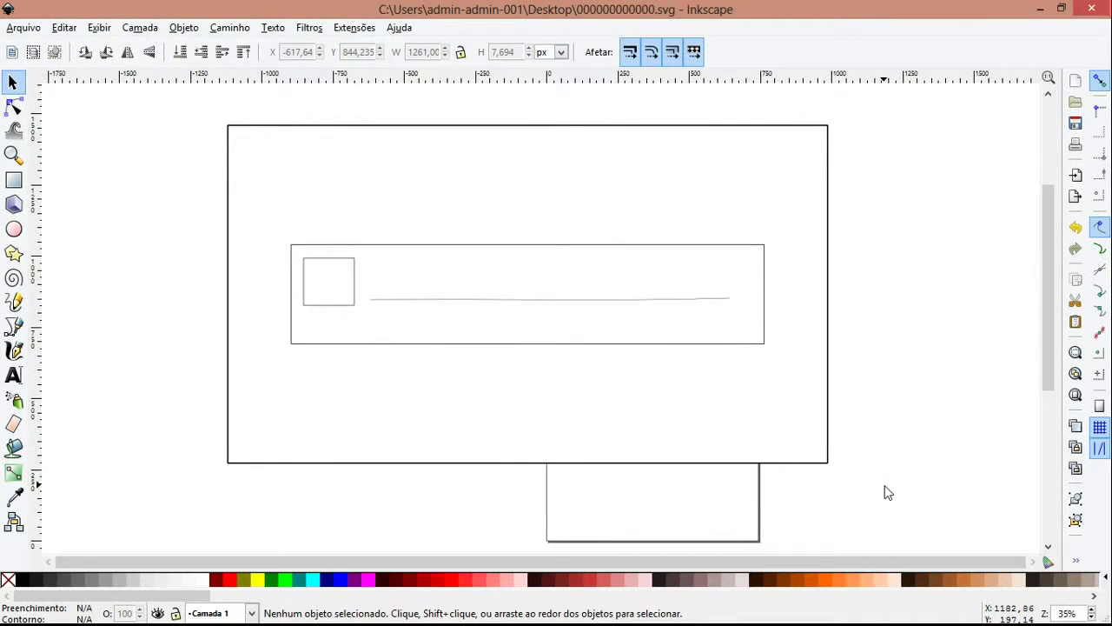
mouse_move(885, 491)
mouse_down()
mouse_move(233, 188)
mouse_move(158, 208)
mouse_up()
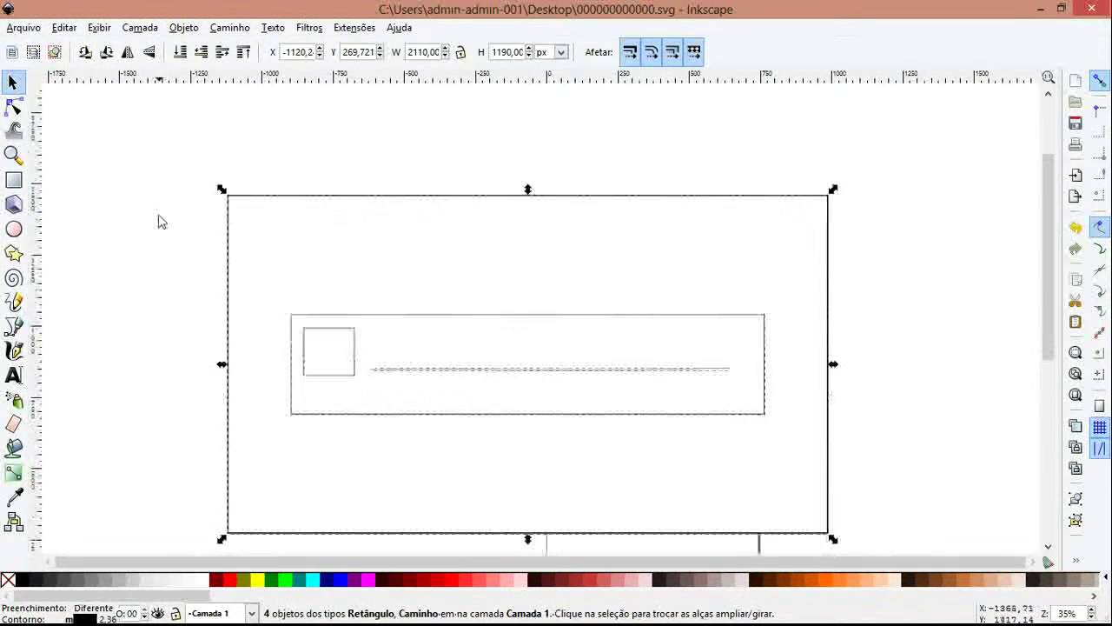
scroll(161, 241, down, 1)
click(144, 268)
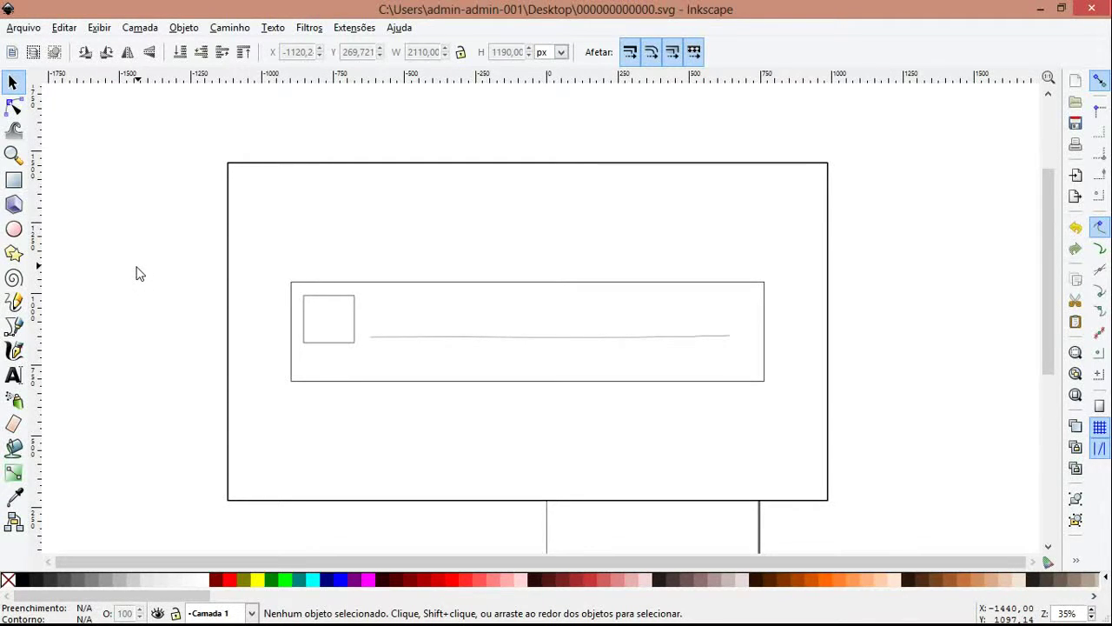
click(476, 338)
click(117, 343)
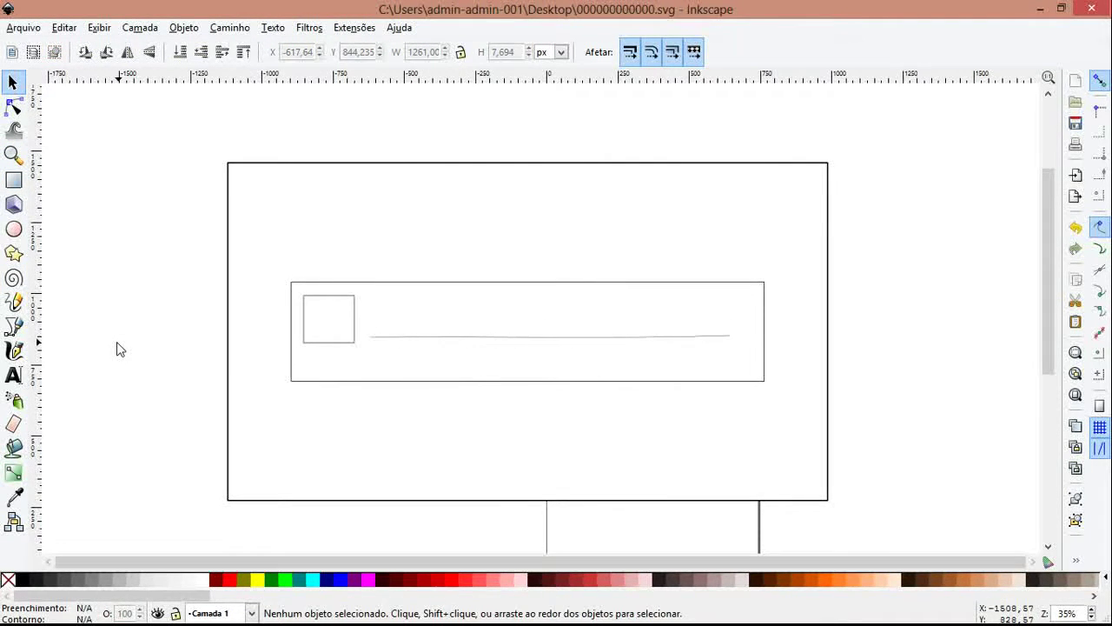